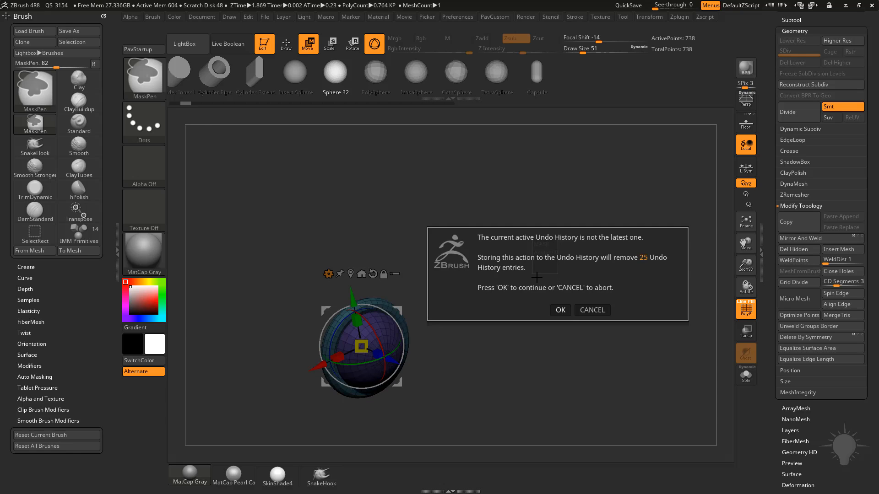
Accept the removal of the newer undo history entries to keep editing the sphere-and-ring mesh.
left_click(558, 310)
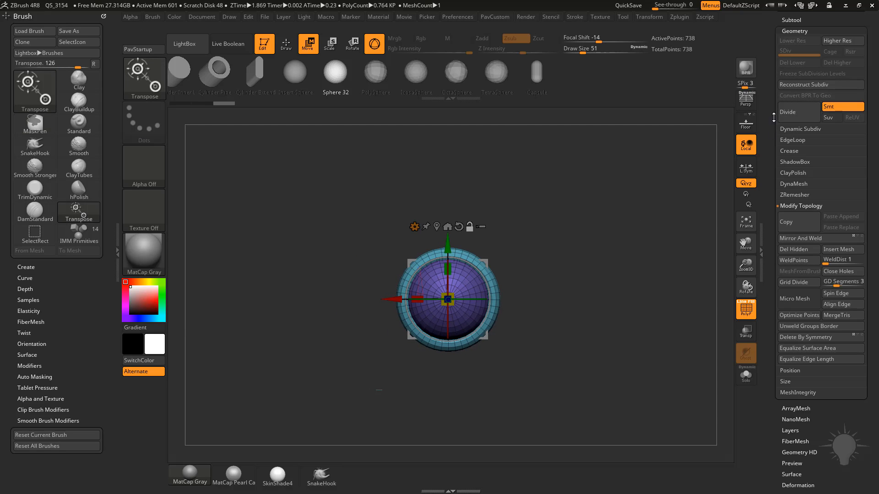
scroll(773, 117, "up", 5)
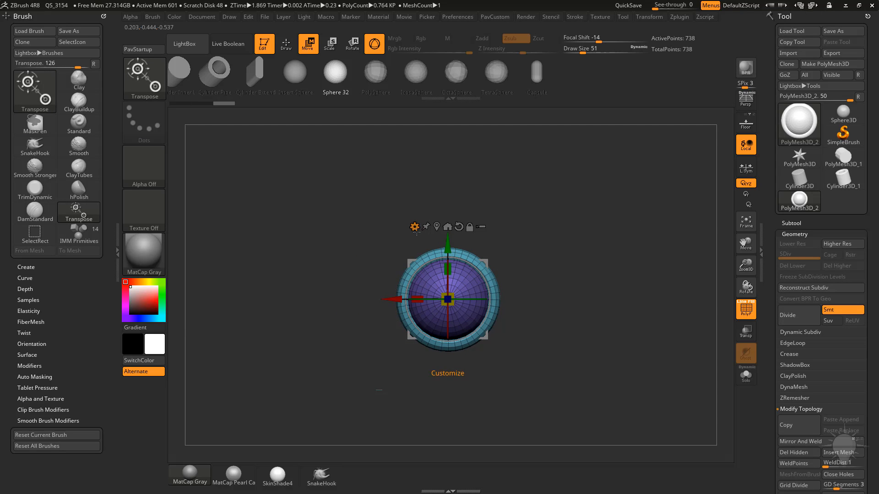
key("q")
mouse_move(569, 253)
left_mouse_down("alt")
mouse_move(537, 231)
mouse_move(553, 251)
left_mouse_up("alt")
left_click_drag(584, 227, 594, 250, "alt")
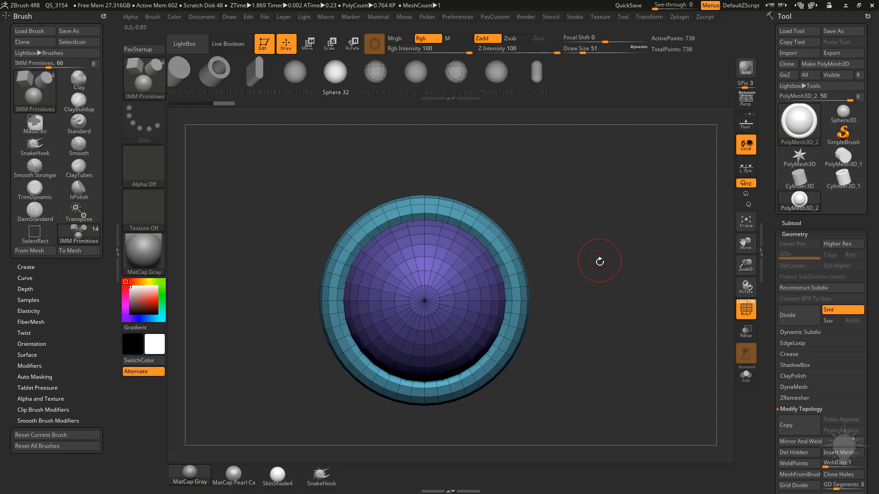
Start the Extender deformer on the sphere-and-ring mesh.
key("w")
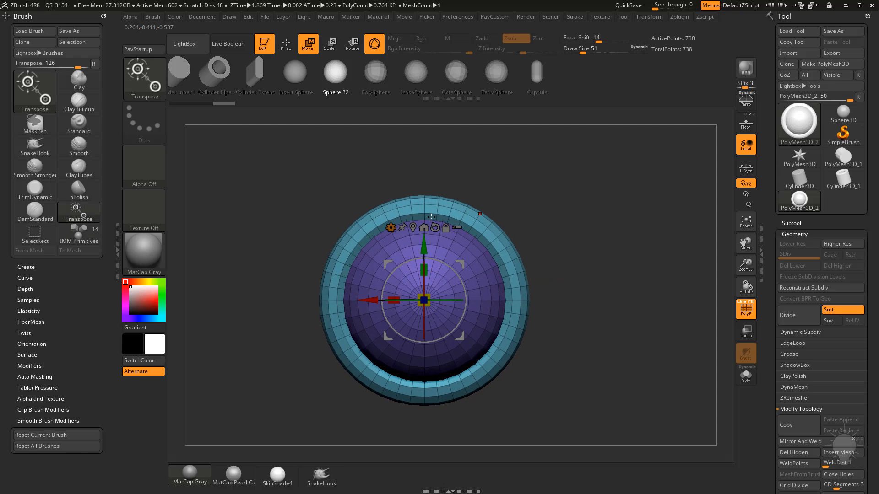
left_click(392, 228)
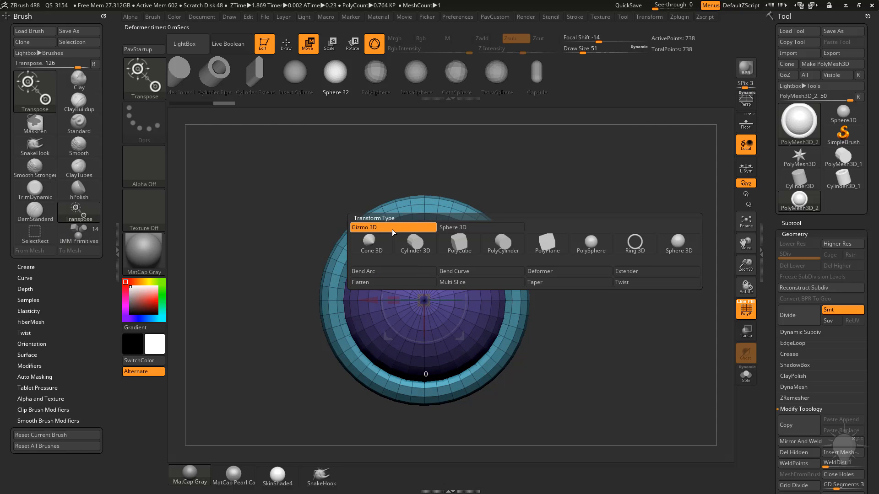
left_click(626, 272)
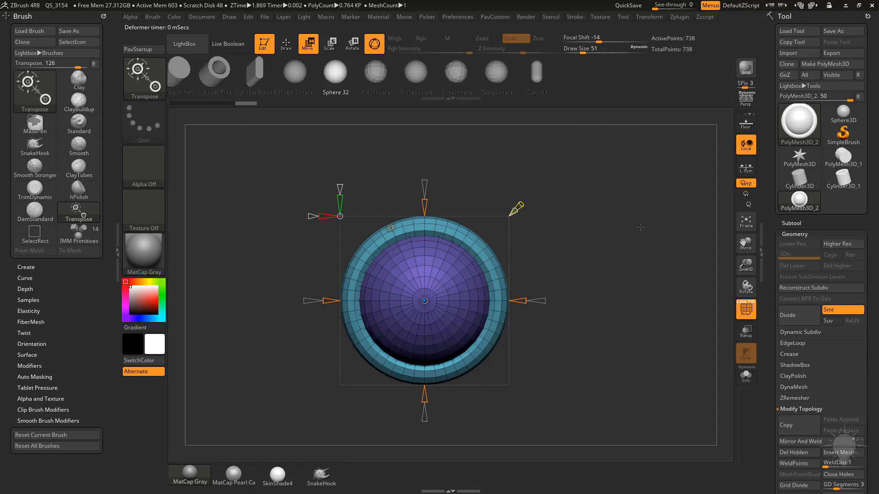
left_click_drag(599, 220, 624, 235)
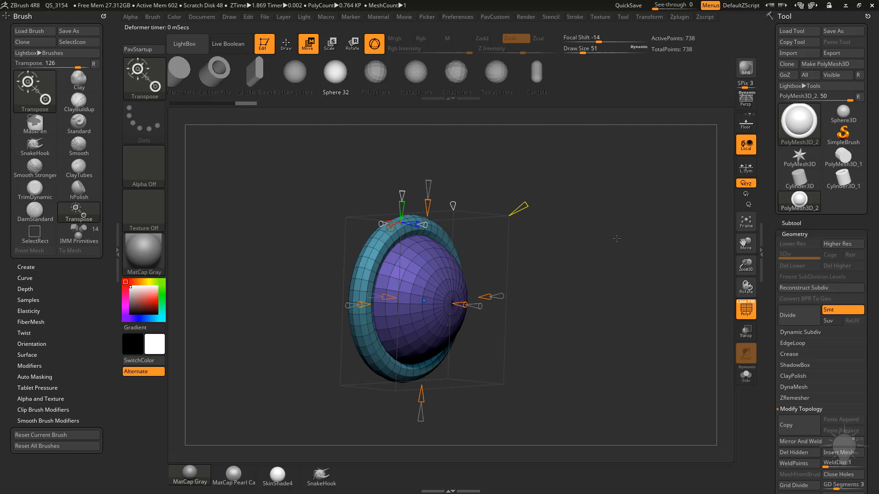
Rotate the gizmo about 42 degrees in the side view and start the Extender from that tilted orientation.
key("w")
left_click_drag(505, 262, 530, 281)
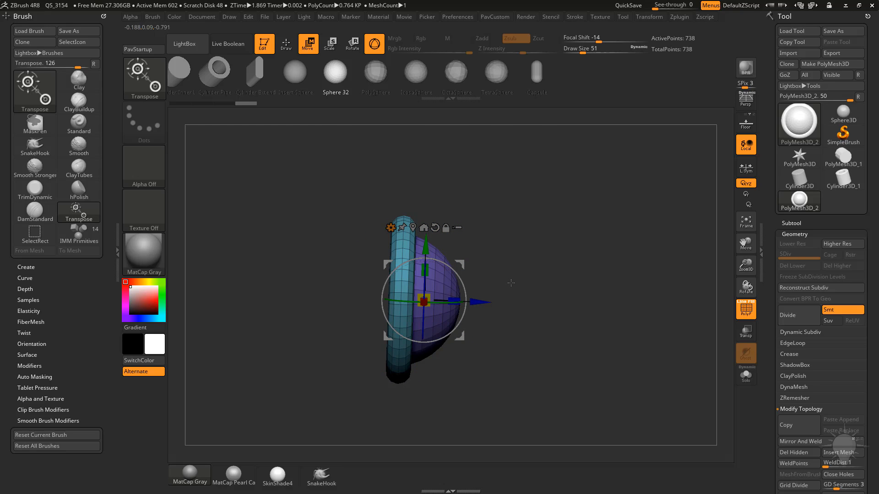
left_click_drag(511, 283, 524, 255)
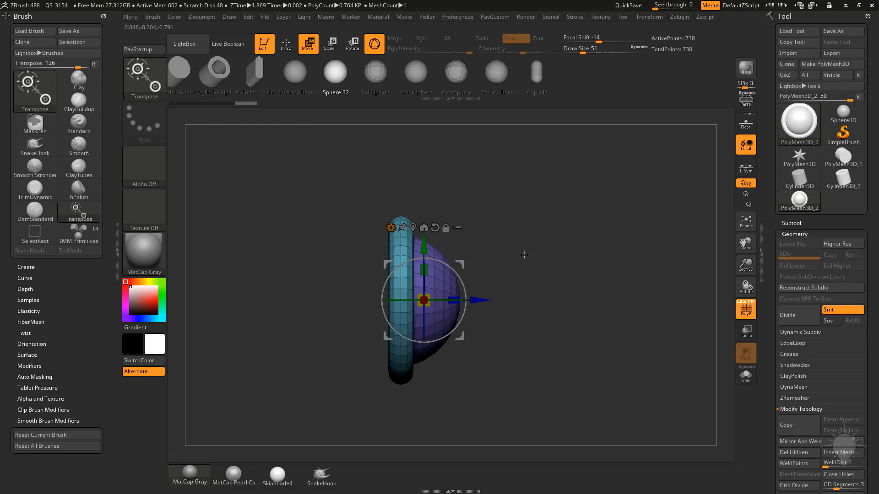
left_click_drag(454, 270, 428, 246)
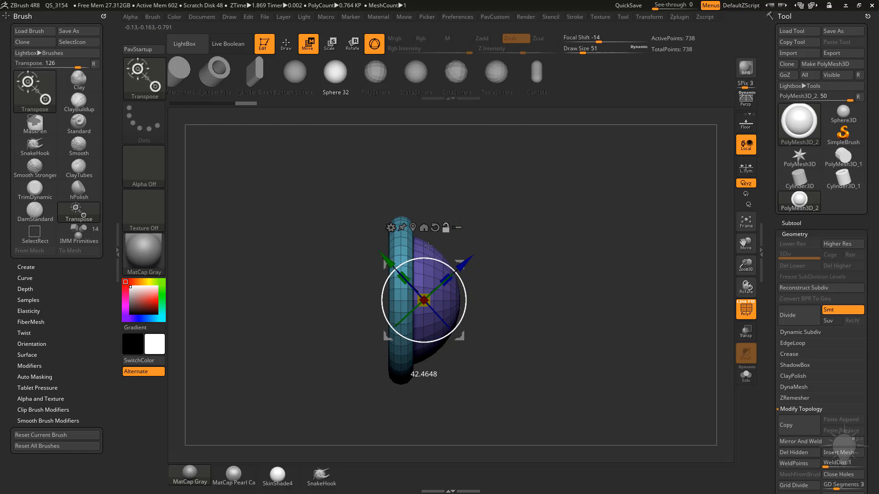
left_click(391, 228)
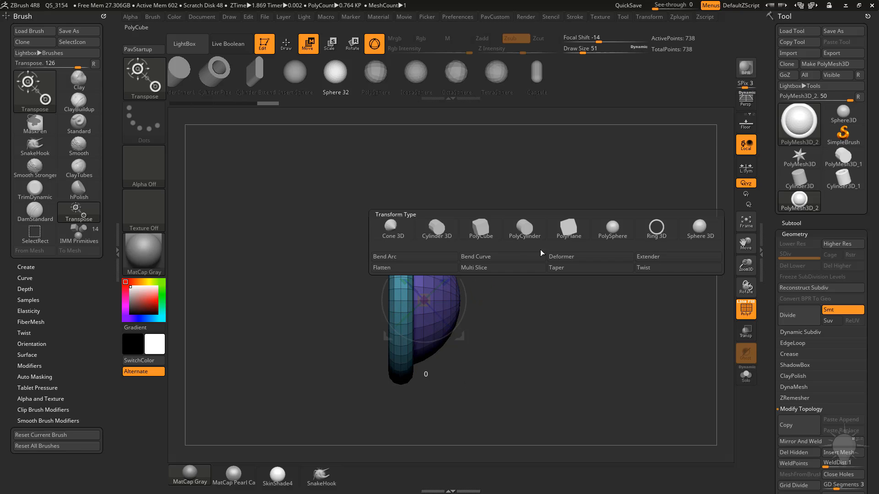
left_click(613, 257)
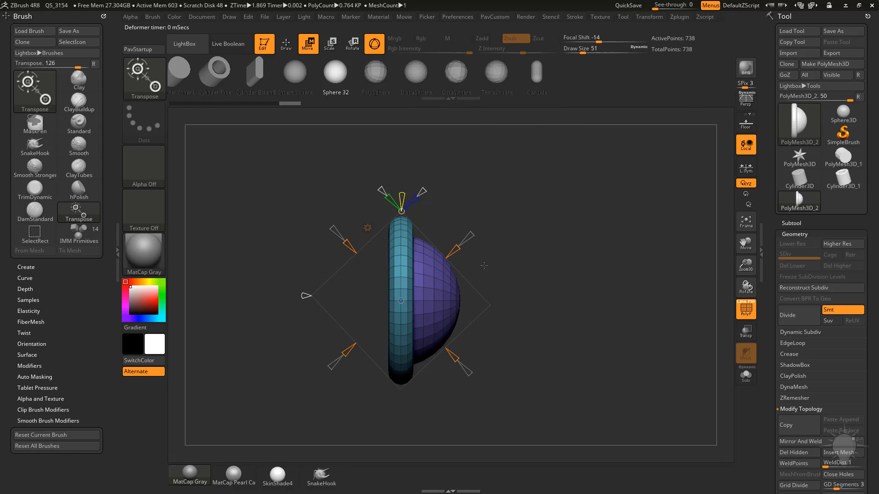
left_click_drag(535, 249, 507, 241)
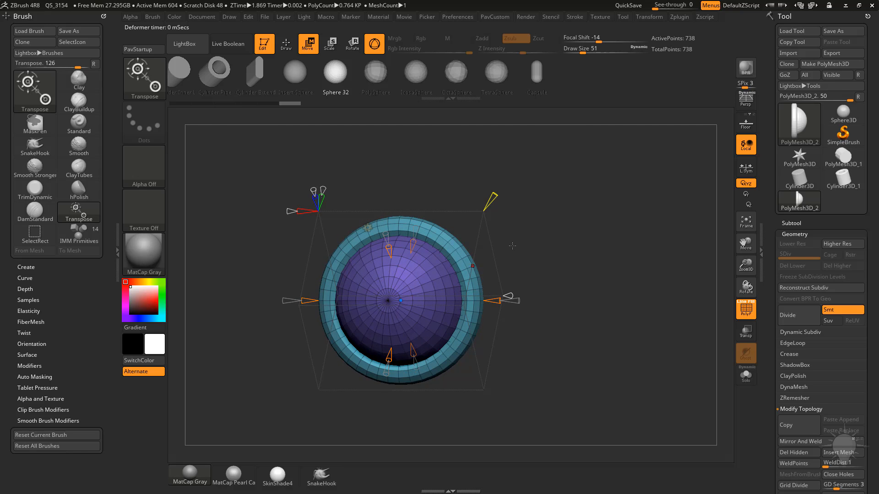
left_click_drag(512, 245, 444, 229)
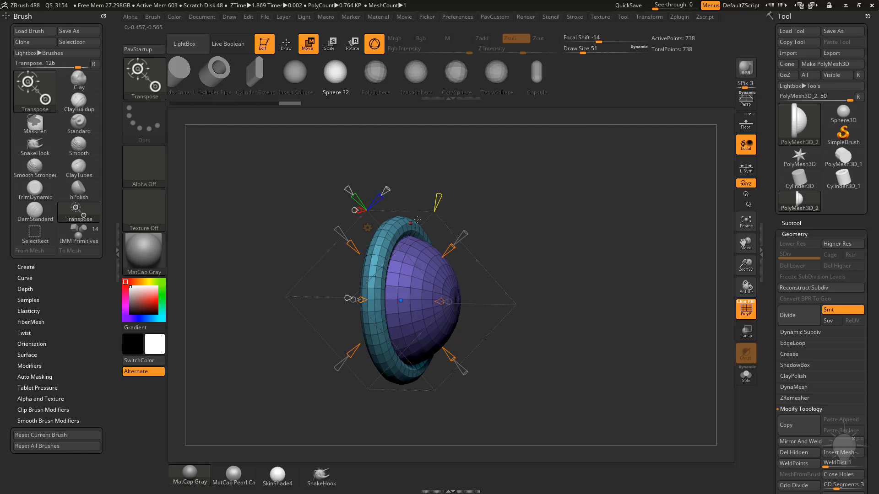
Restart the Extender deformer with the gizmo realigned to the sphere-and-ring mesh's own axes.
left_click_drag(479, 199, 557, 243, "shift")
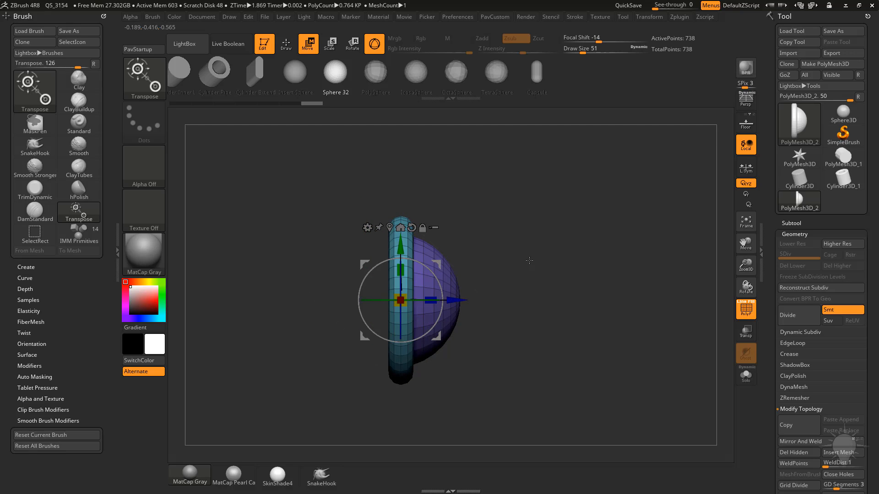
left_click(367, 227)
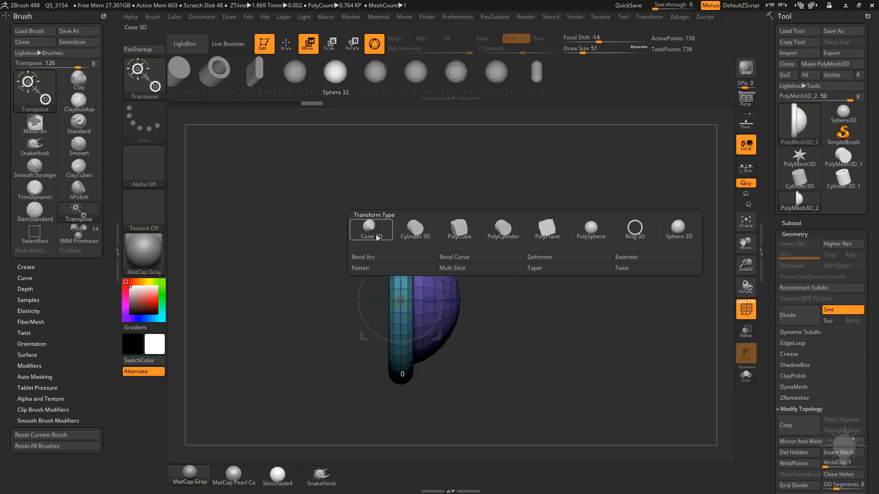
left_click(627, 259)
left_click_drag(561, 261, 597, 265, "shift")
left_click_drag(545, 204, 533, 251)
Examine the functions of the Extender's control handles around the mesh, including Inflate, Extender and the axis controls.
mouse_move(542, 187)
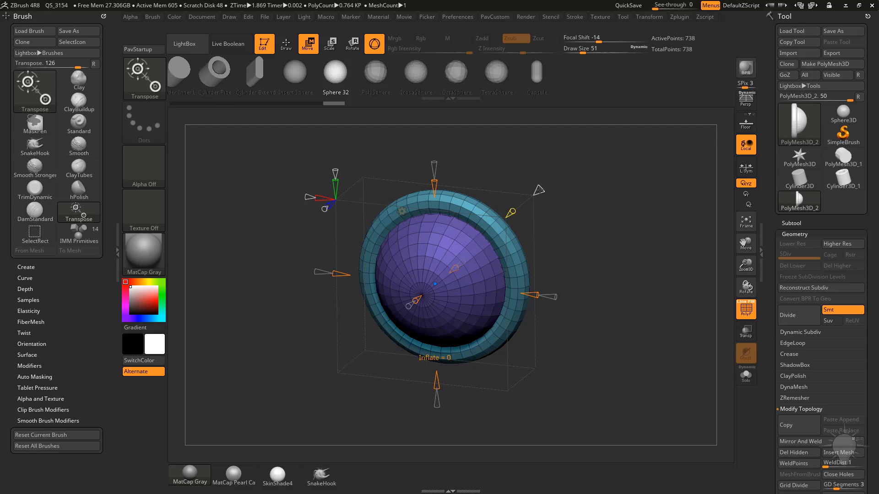
mouse_move(553, 296)
mouse_move(437, 402)
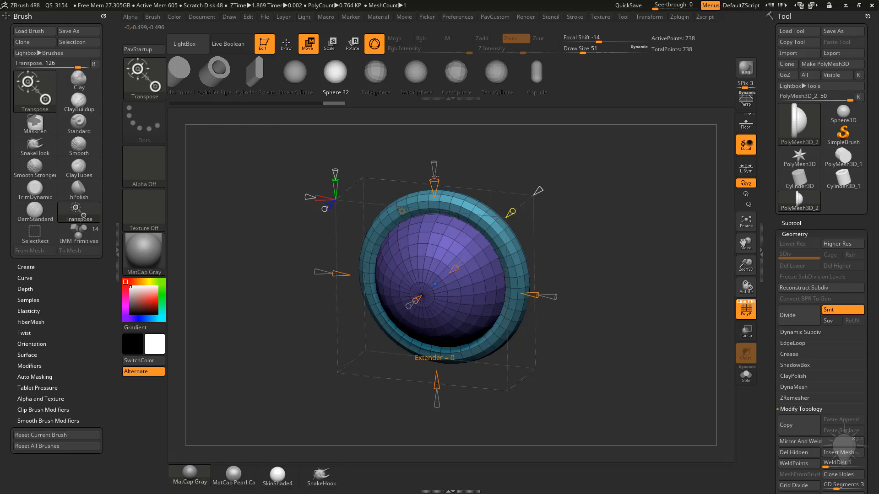
left_click_drag(613, 175, 625, 247)
left_click_drag(293, 234, 261, 233)
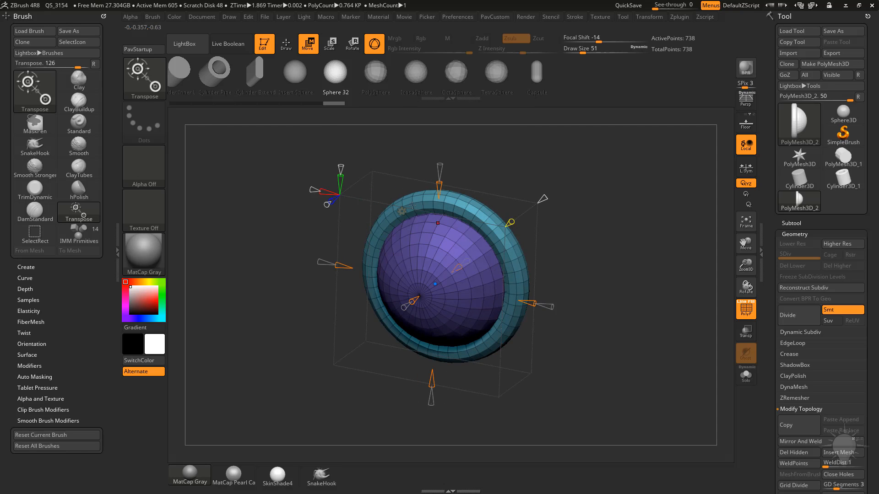
mouse_move(322, 190)
left_click_drag(578, 235, 640, 229)
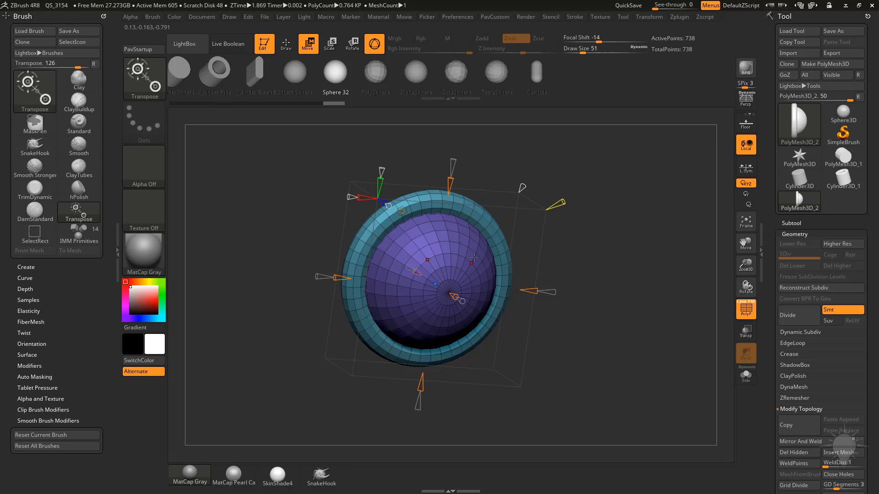
Toggle the X-axis symmetry setting for the mesh.
left_click(641, 18)
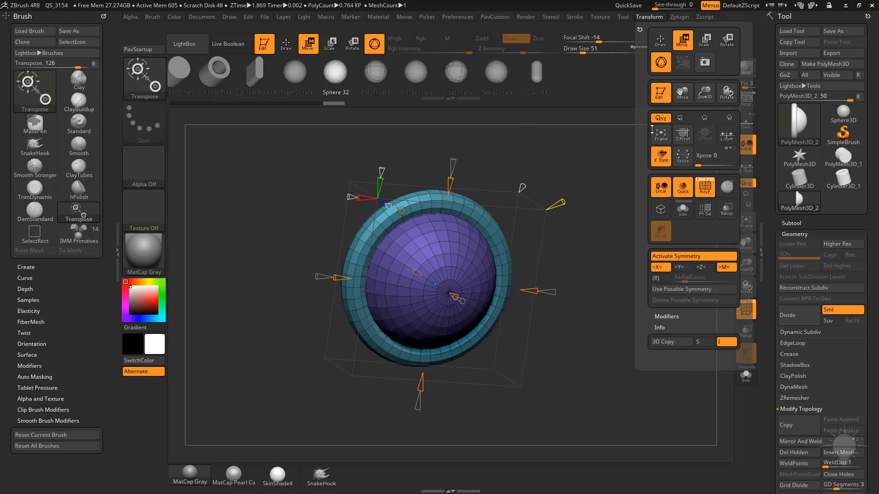
left_click(664, 269)
left_click(663, 270)
left_click(664, 270)
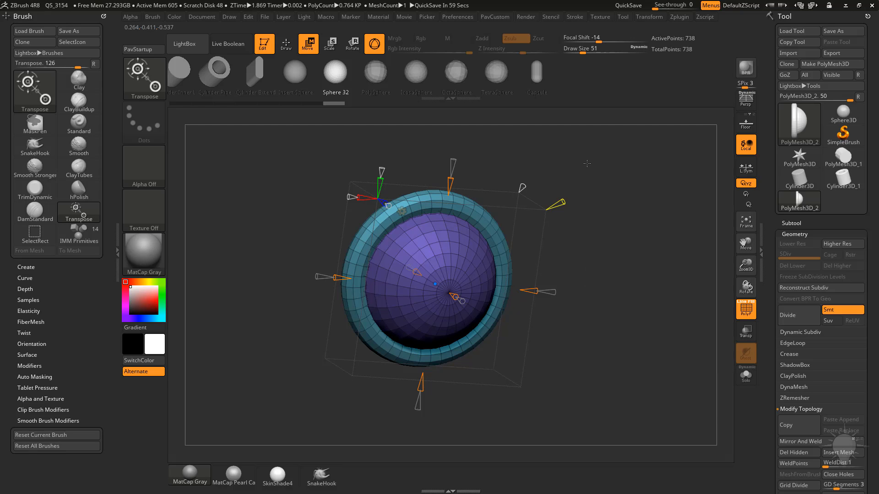
left_click_drag(592, 154, 517, 158)
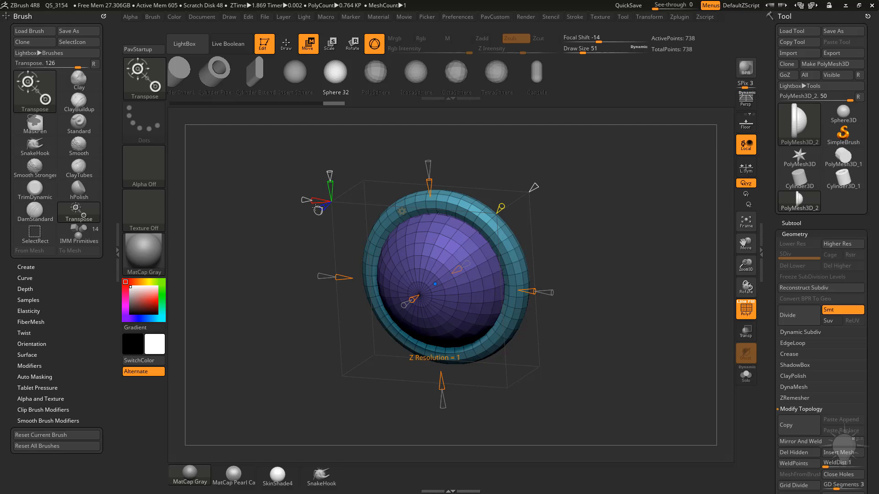
Extend the mesh along its X axis into a capsule, adjust the X size and set the X resolution to 4.
left_click(316, 208)
mouse_move(623, 239)
left_mouse_down("alt")
mouse_move(588, 242)
mouse_move(582, 228)
left_mouse_up("alt")
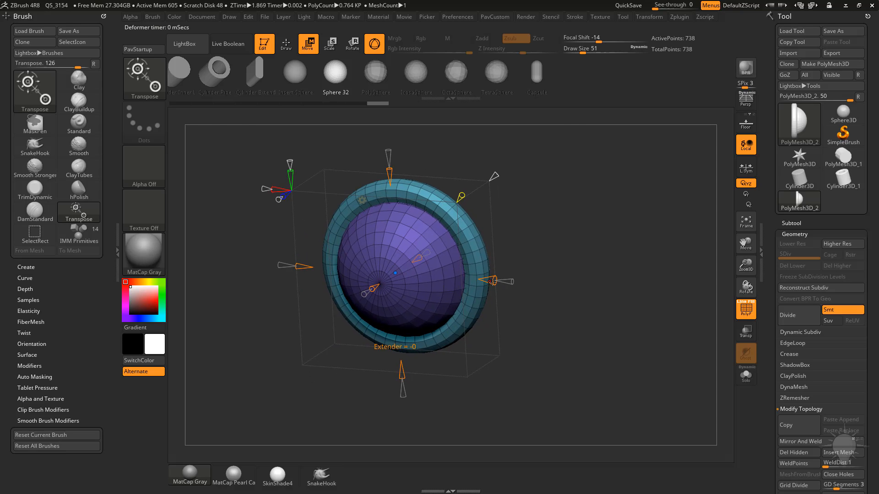
left_click_drag(494, 281, 533, 284)
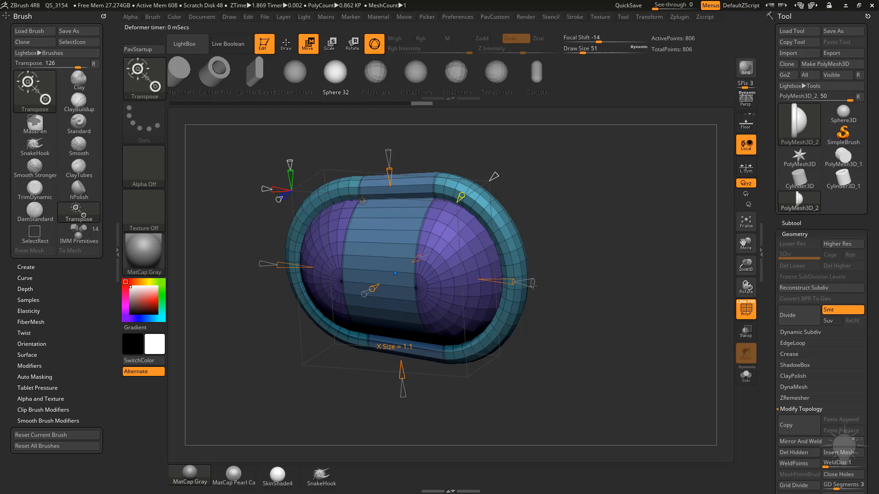
left_click_drag(260, 262, 259, 261)
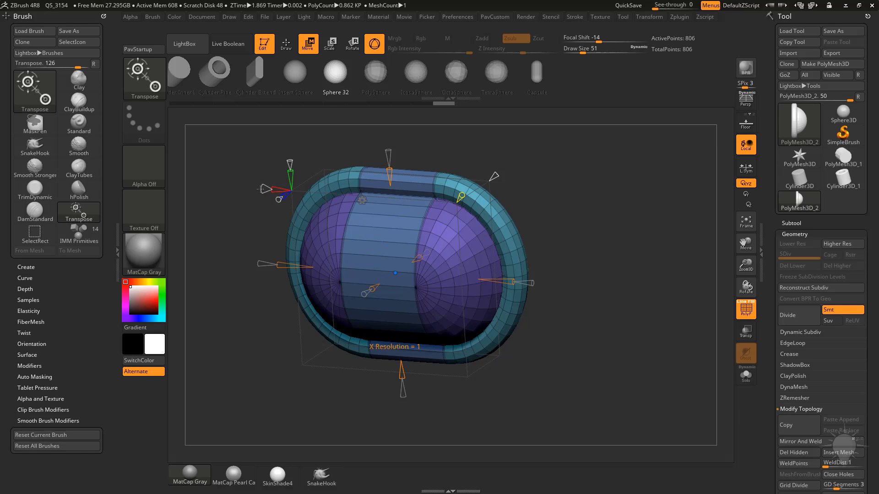
left_click_drag(263, 188, 261, 189)
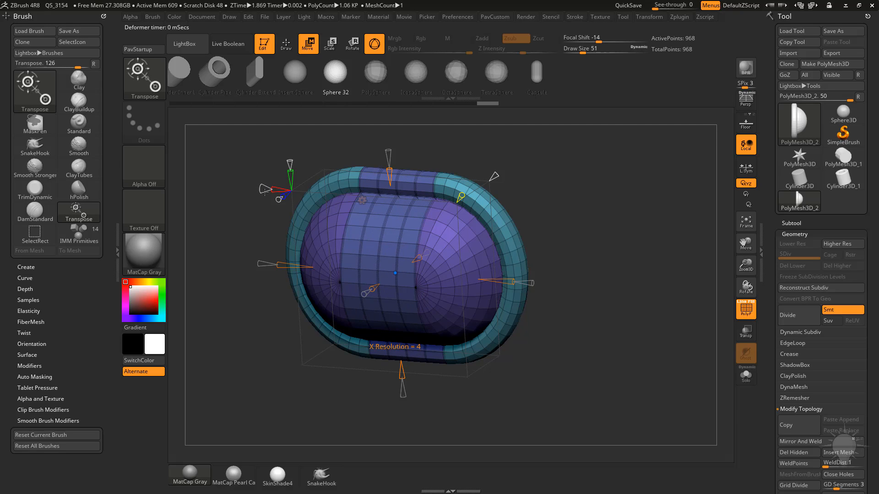
Extend the capsule along its Y axis into a rounded square and set the Y resolution to 4.
left_click_drag(539, 228, 540, 208)
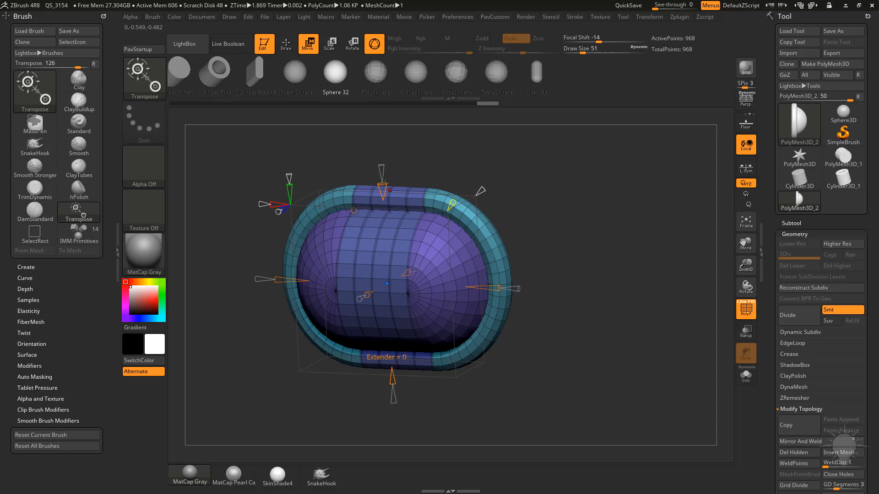
left_click_drag(384, 185, 382, 173)
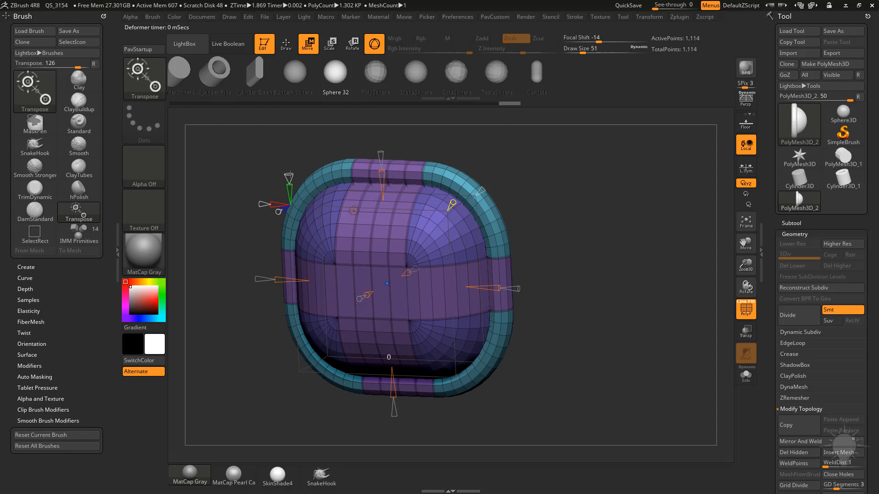
left_click_drag(290, 175, 292, 173)
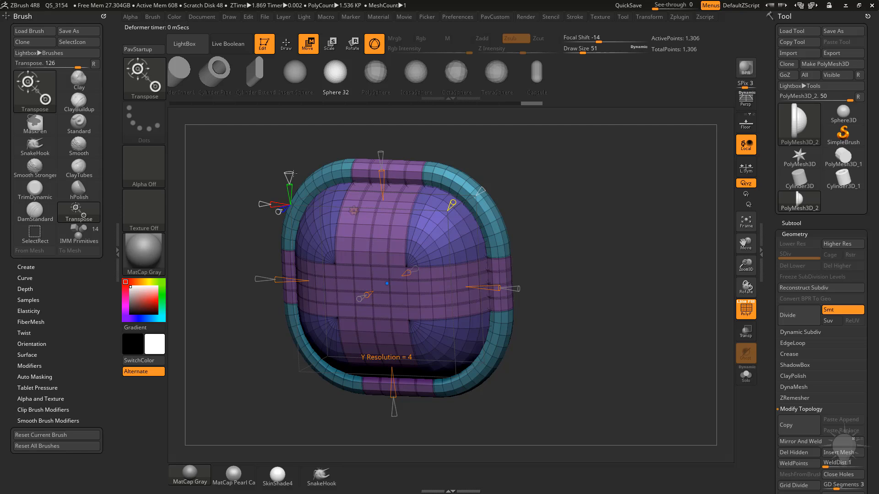
Set the Extender's Apply Creasing option to 0 and accept the deformation on the rounded square mesh.
left_click_drag(534, 197, 582, 192)
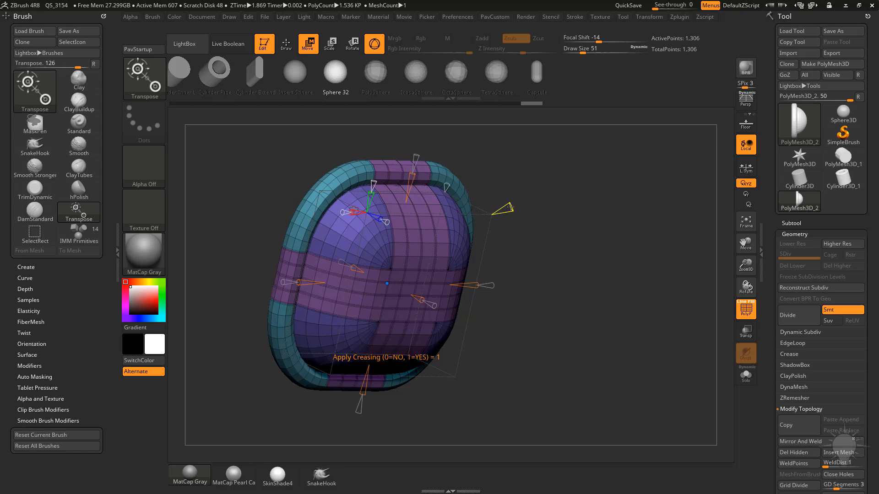
left_click(509, 207)
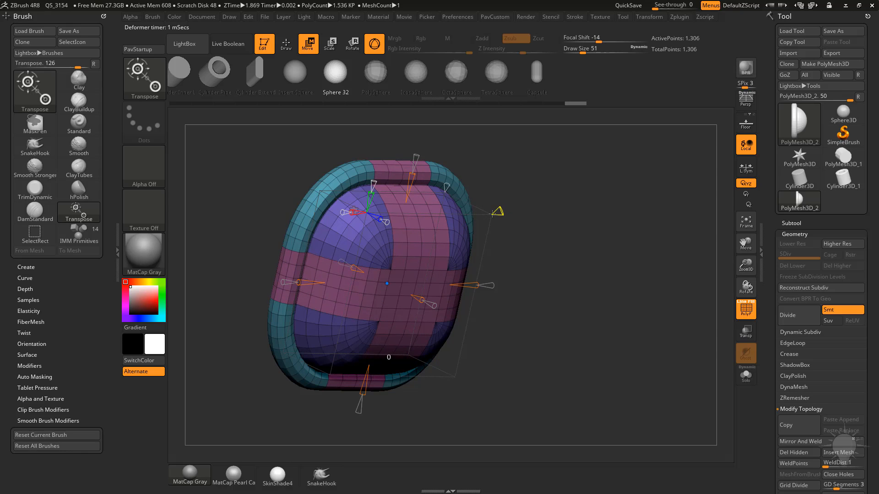
left_click_drag(563, 208, 387, 283)
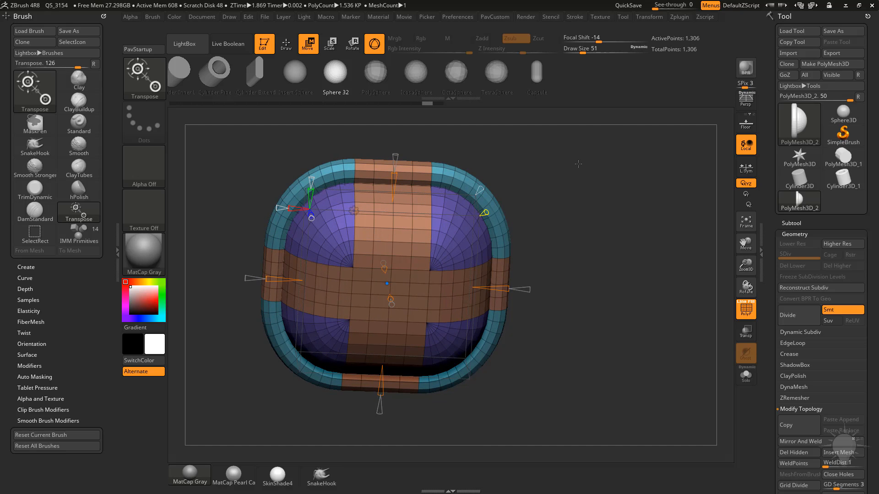
left_click(354, 211)
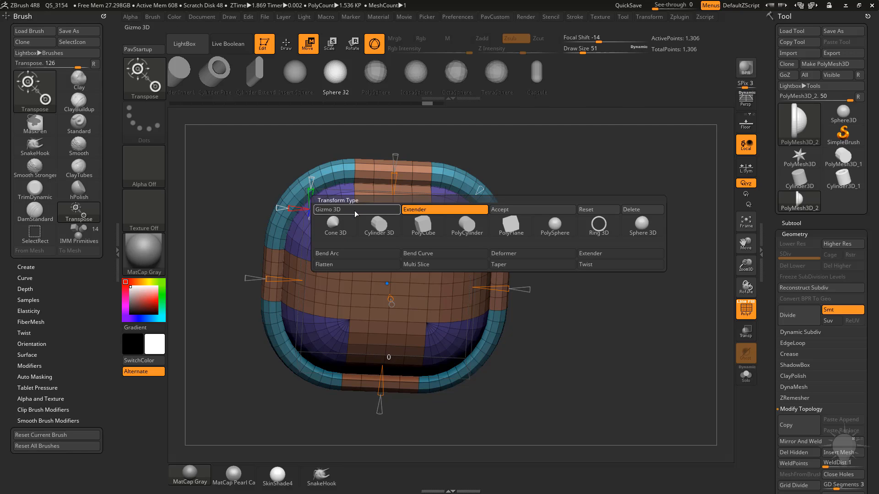
left_click(527, 211)
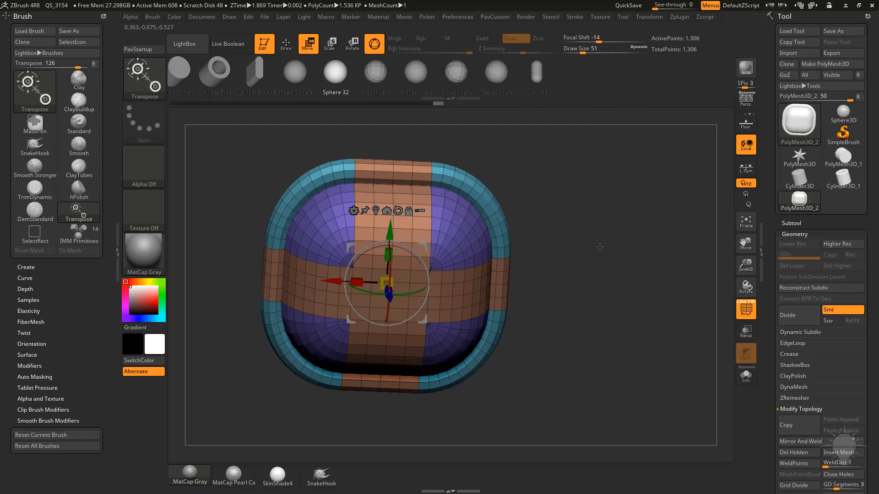
Return to Draw mode with the Standard brush on the rounded square mesh.
key("q")
mouse_move(573, 211)
left_mouse_down("shift")
mouse_move(575, 205)
mouse_move(658, 238)
mouse_move(677, 233)
left_mouse_up("shift")
key("b")
key("s")
key("t")
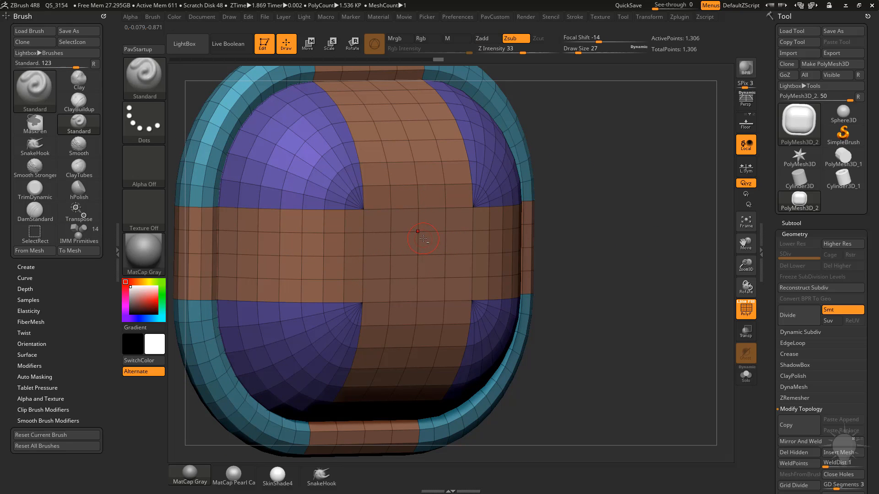
Switch to the ZModeler brush and give the central patch, where the two bands cross, its own polygroup.
key("b")
key("z")
key("m")
left_click_drag(613, 269, 623, 257, "alt")
key("b")
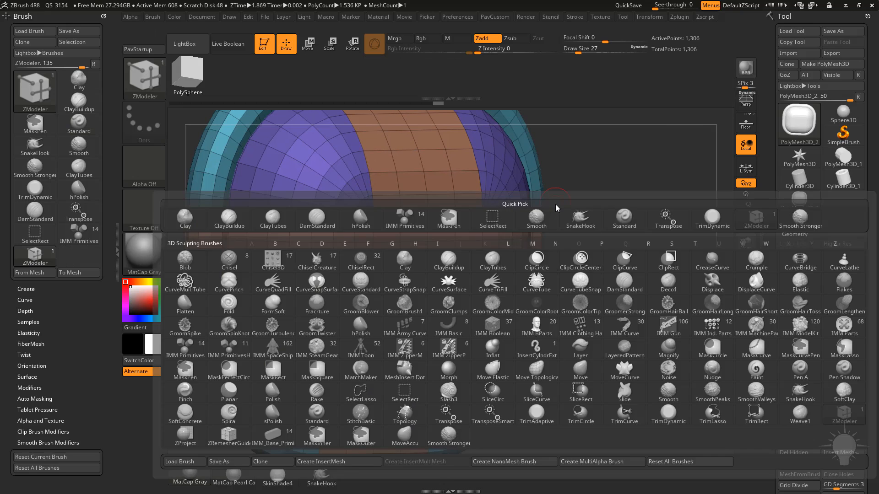
key("z")
key("m")
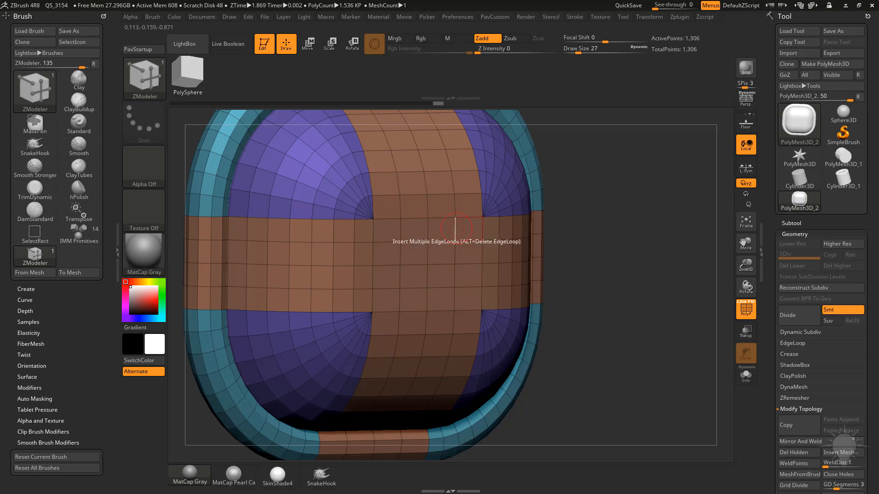
mouse_move(386, 243)
left_mouse_down()
mouse_move(387, 275)
mouse_move(415, 300)
mouse_move(474, 267)
mouse_move(468, 229)
mouse_move(414, 229)
mouse_move(410, 251)
left_mouse_up()
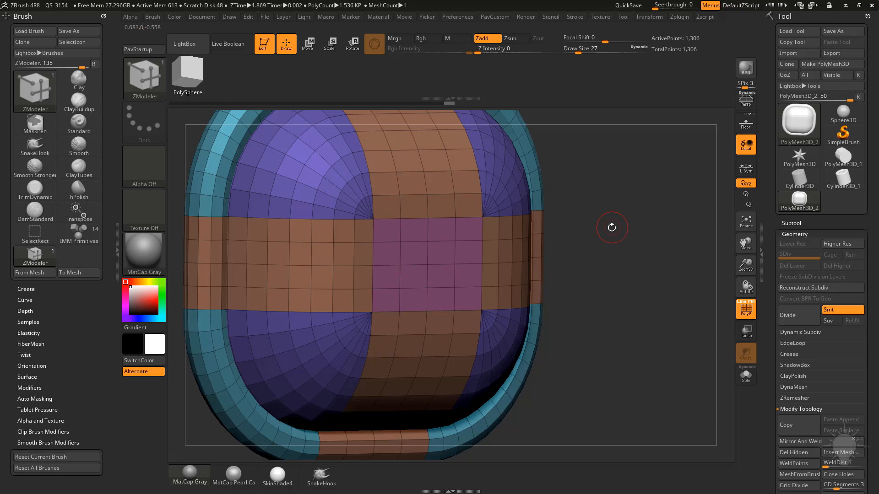
Apply the ZModeler PolyGroup action with the Polygroup All target and Checker option to the central patch.
key("space")
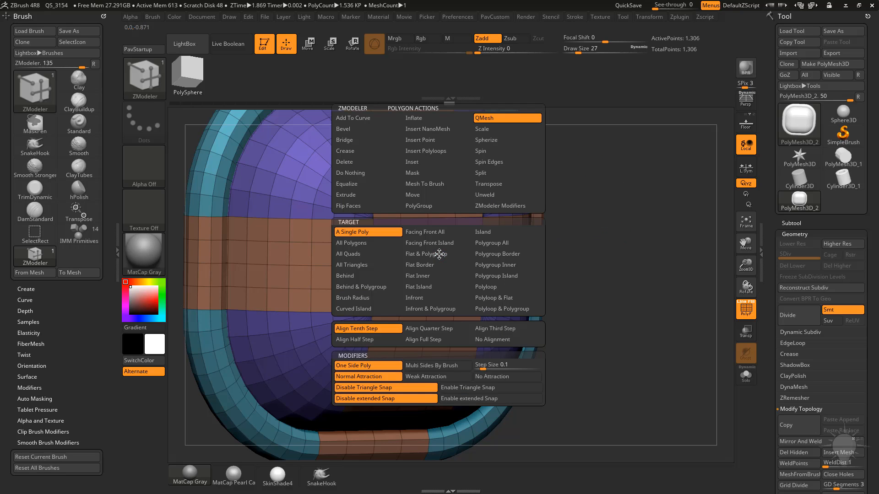
left_click(435, 207)
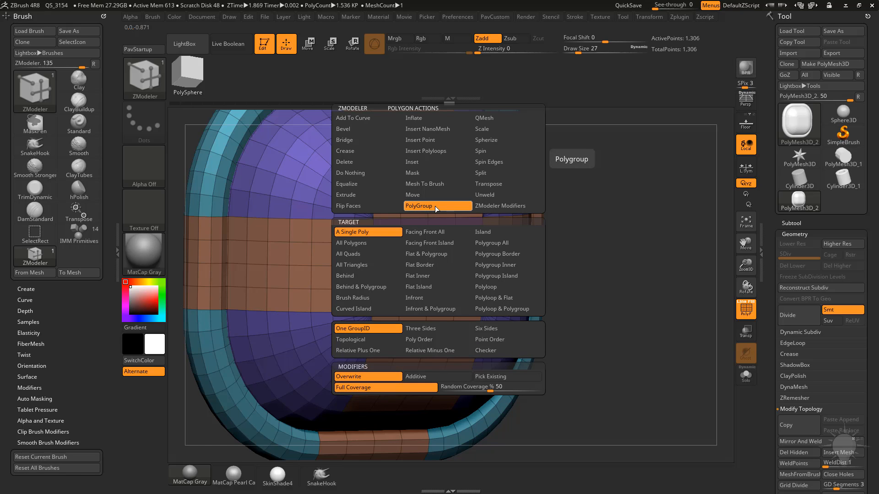
left_click(487, 244)
left_click(484, 351)
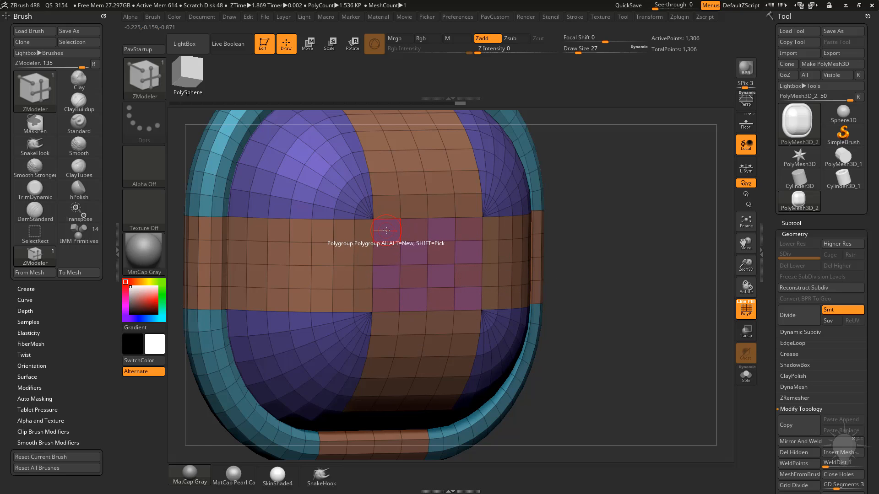
Inset each polygon of one checker polygroup using the ZModeler Inset action with the Polygroup All target.
key("space")
left_click(372, 162)
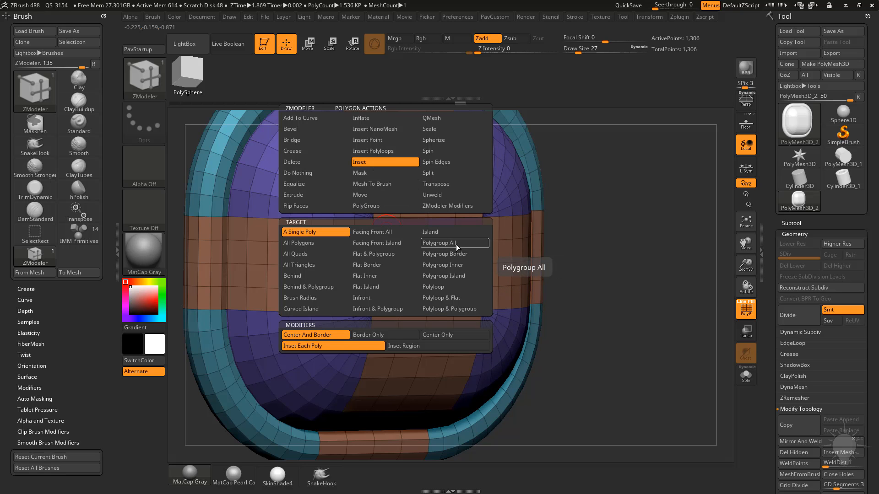
left_click(456, 244)
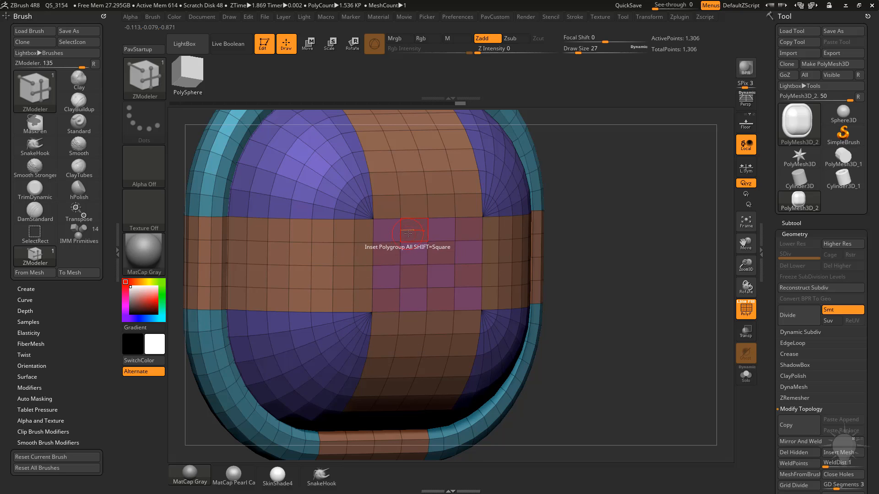
left_click_drag(407, 232, 417, 238)
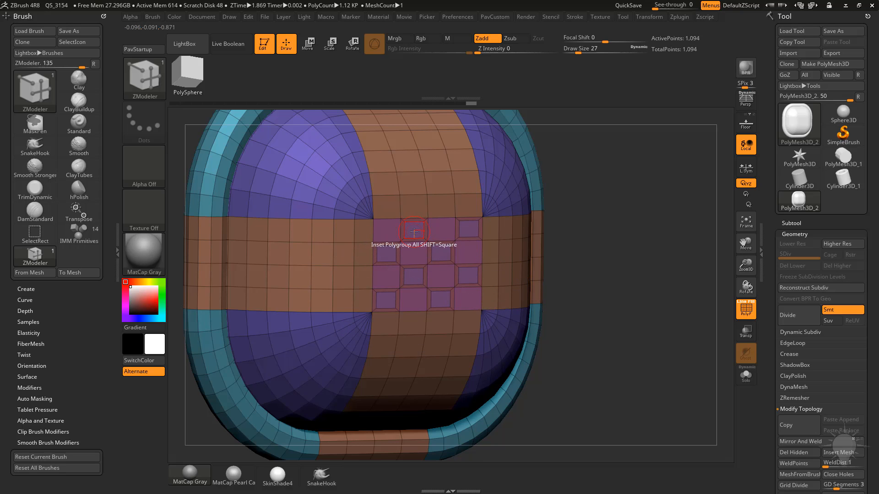
Push the inset checker squares inward into recesses using QMesh with the Polygroup All target.
key("space")
left_click(477, 118)
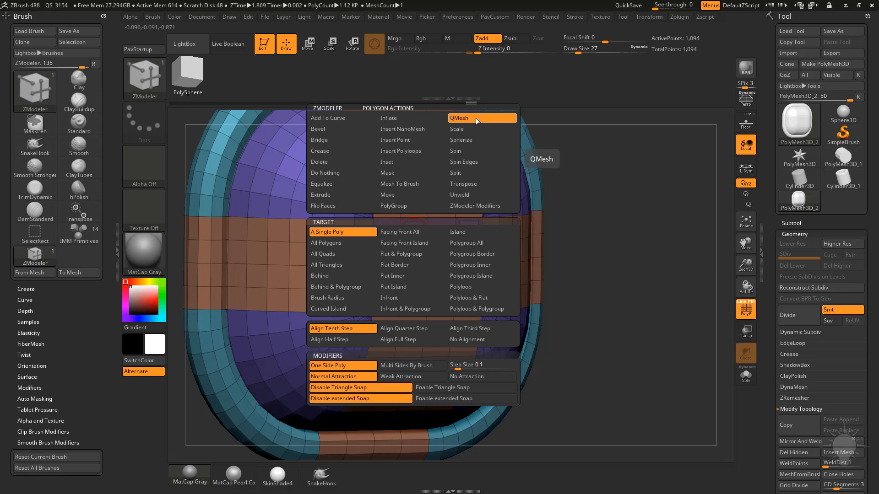
left_click(469, 242)
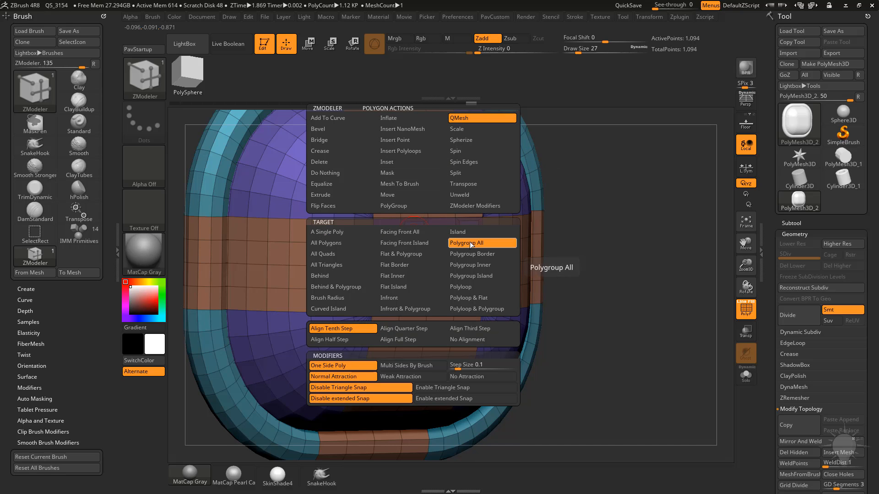
left_click_drag(412, 236, 410, 245)
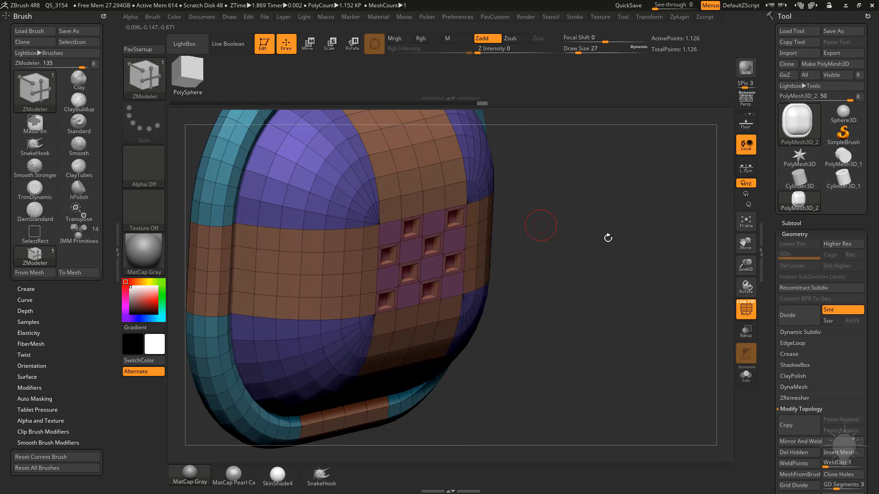
left_click_drag(663, 237, 618, 226)
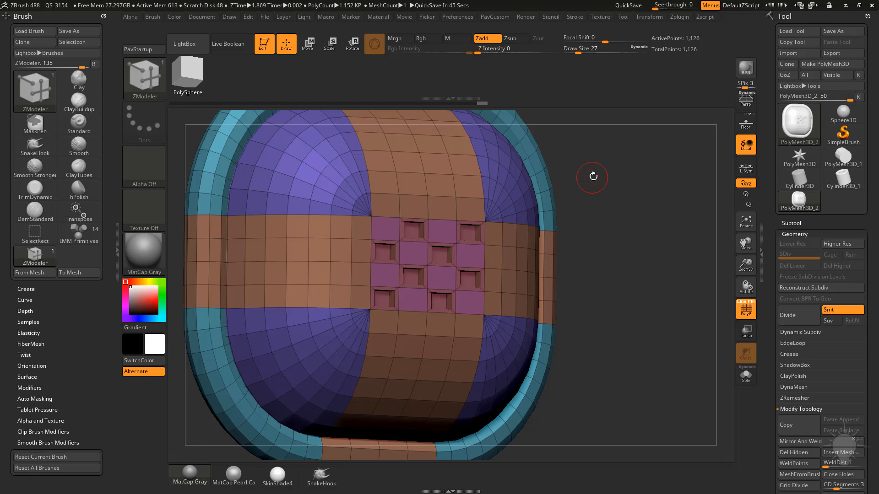
mouse_move(640, 233)
left_mouse_down("alt")
mouse_move(617, 226)
mouse_move(629, 234)
left_mouse_up("alt")
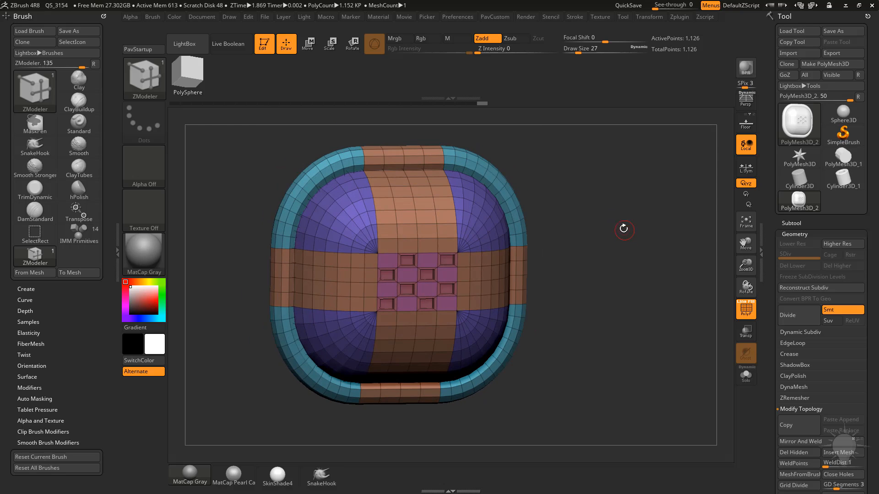
Apply the Extender deformer to the mesh and extend it along Y and X through the recessed checker patch.
key("w")
left_click(374, 204)
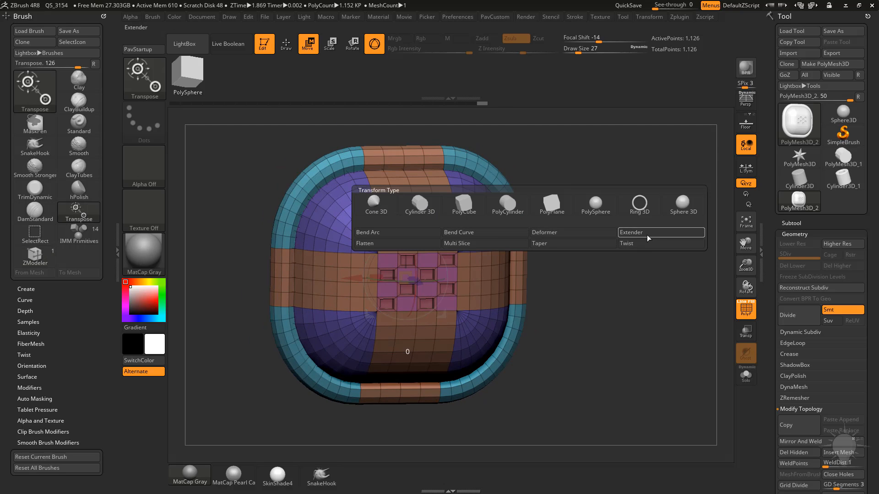
left_click(647, 233)
left_click_drag(647, 235, 620, 250)
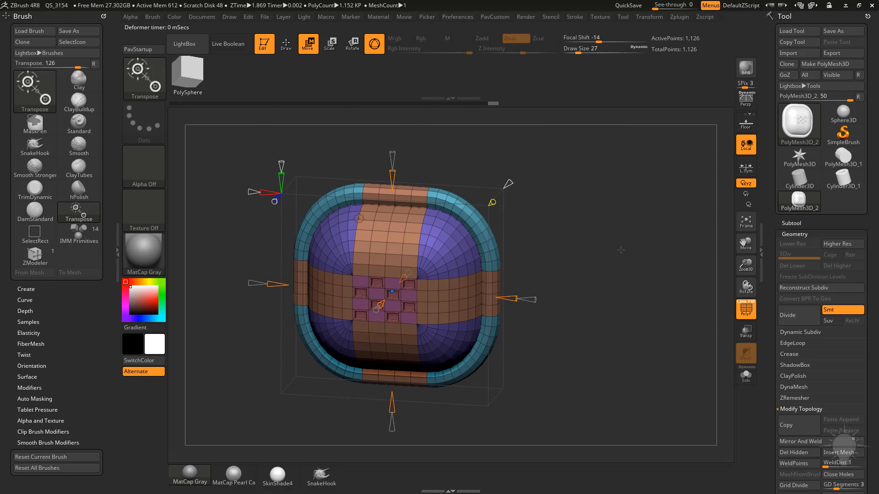
left_click_drag(393, 173, 392, 166)
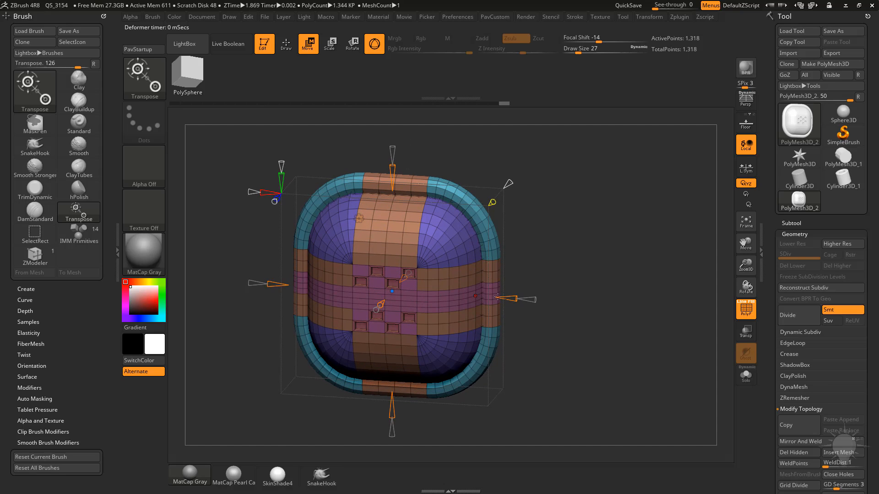
left_click_drag(498, 298, 604, 314)
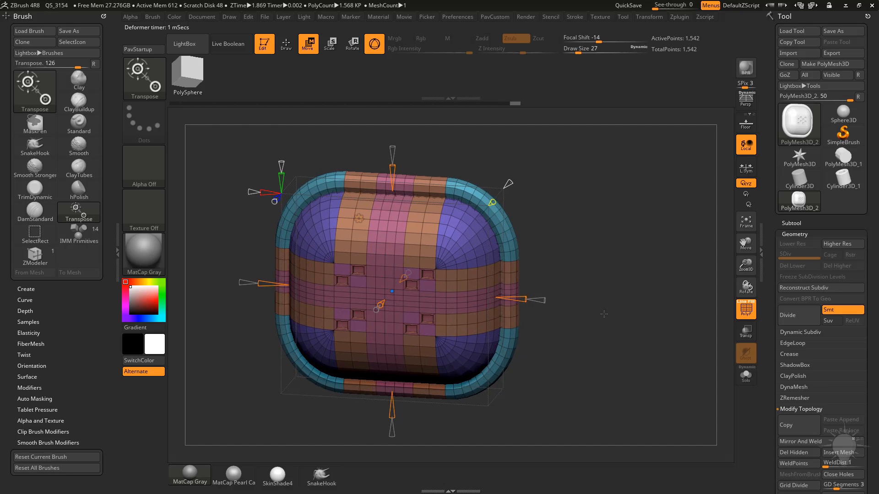
mouse_move(573, 239)
left_mouse_down()
mouse_move(642, 257)
mouse_move(563, 249)
mouse_move(582, 232)
left_mouse_up()
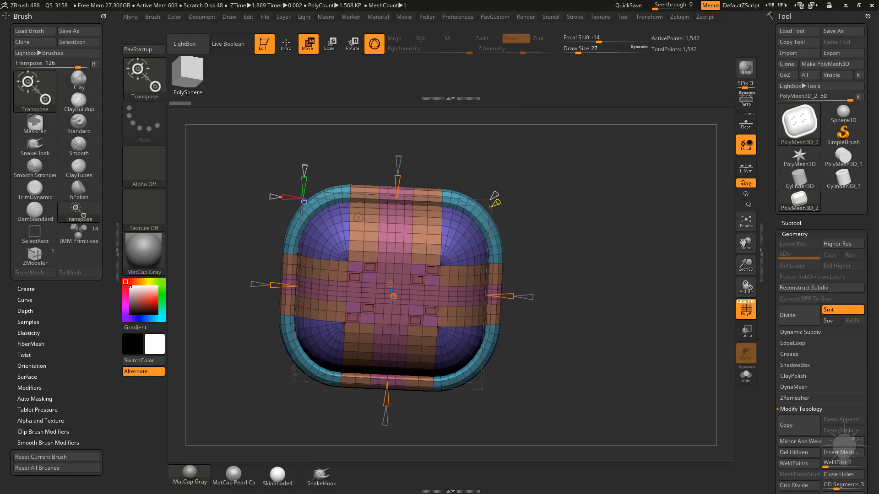
left_click_drag(605, 203, 352, 241)
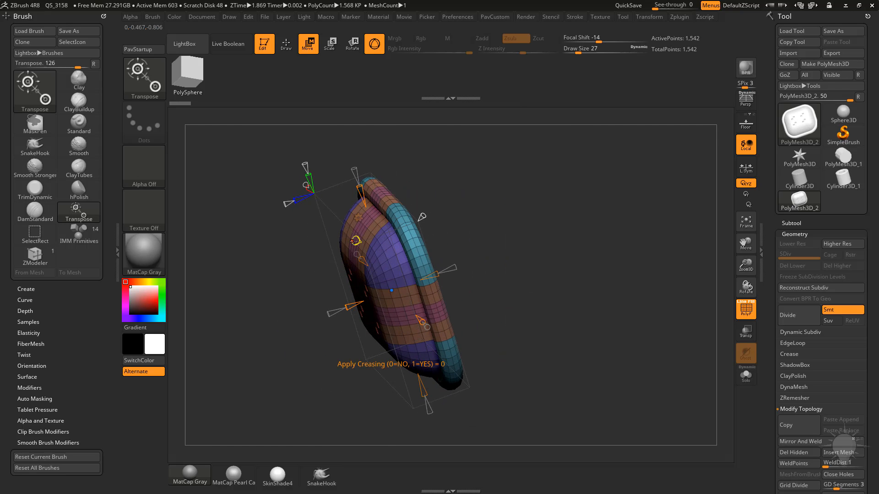
left_click_drag(545, 231, 588, 208)
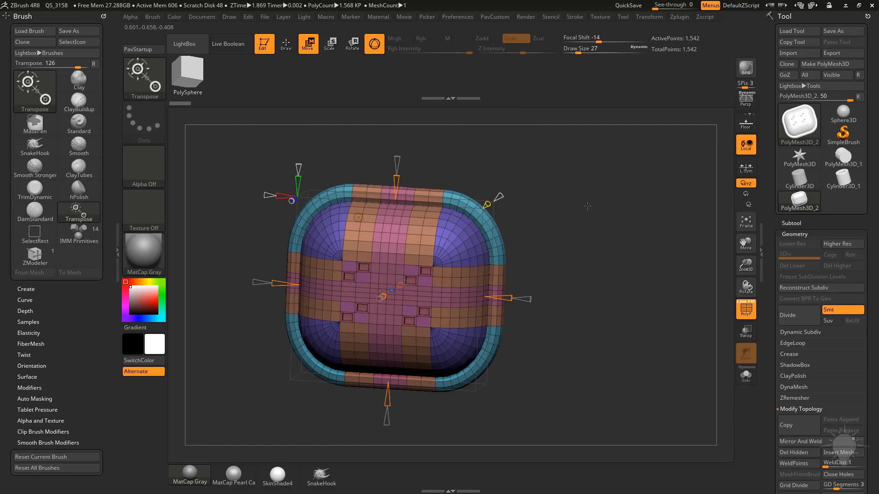
Try a wider X extension on the mesh and undo it.
left_click_drag(509, 300, 508, 278)
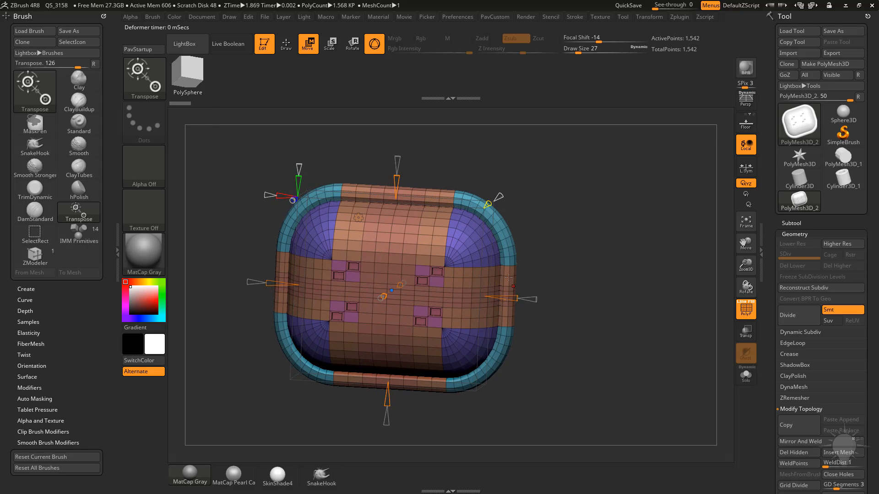
key("ctrl+z")
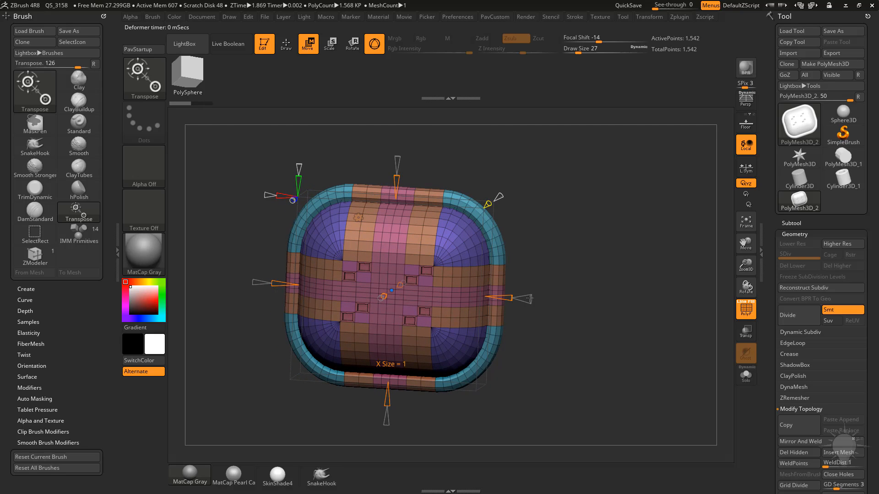
Lower the Extender's X and Y resolution until each inserted center band is a single strip of polygons.
left_click_drag(531, 299, 265, 199)
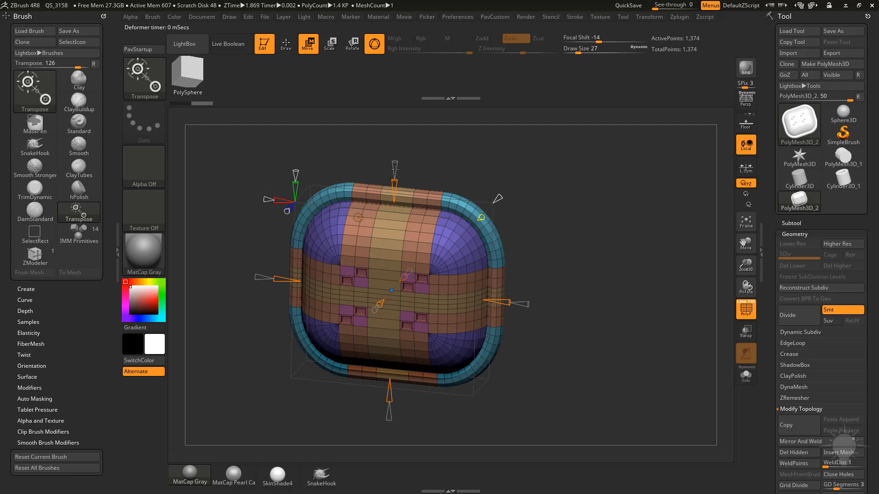
mouse_move(395, 184)
left_mouse_down()
mouse_move(397, 197)
mouse_move(396, 184)
left_mouse_up()
left_click_drag(296, 174, 295, 178)
left_click_drag(268, 229, 251, 232)
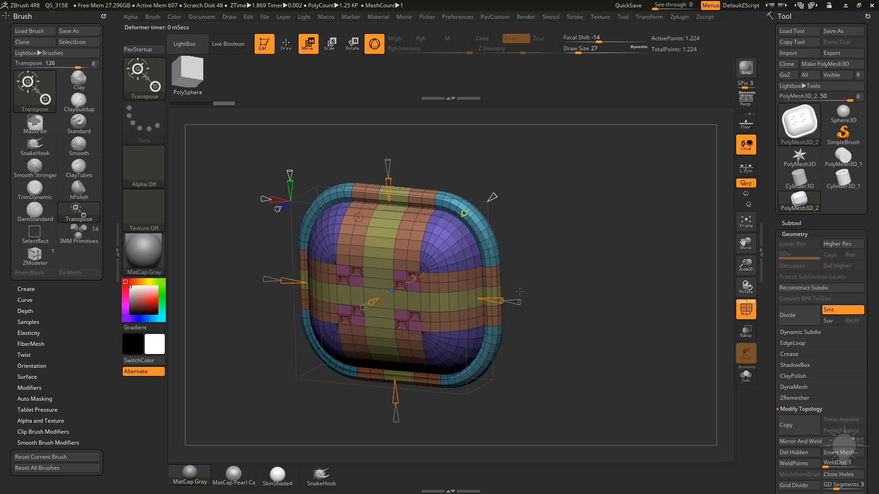
Try shifting the Extender's center off the middle of the mesh and undo the move.
left_click_drag(397, 290, 360, 278)
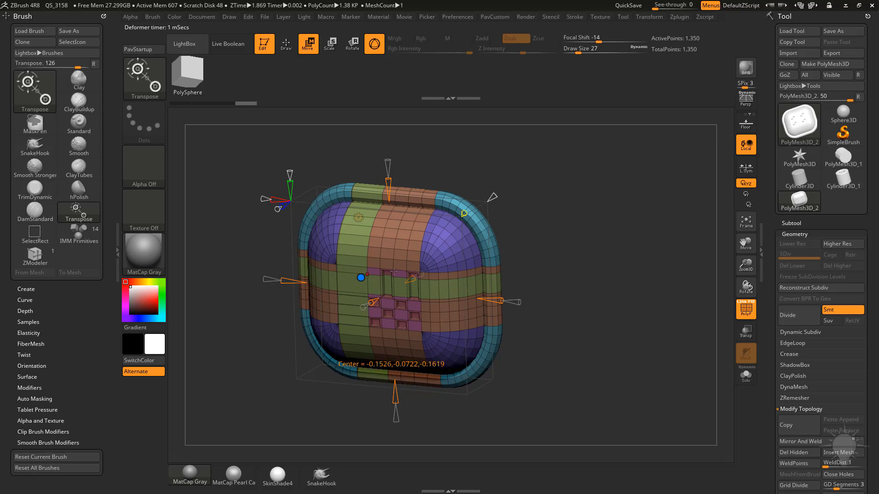
key("ctrl+z")
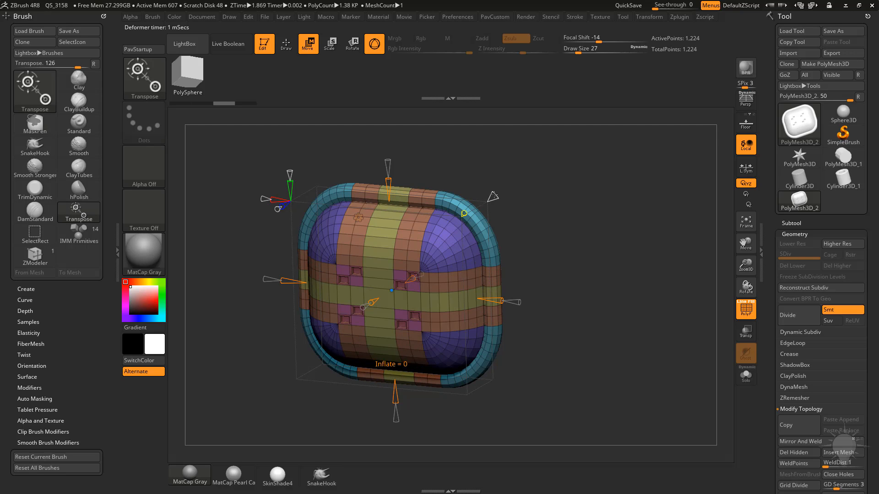
Adjust the Extender's Inflate so the crossing center bands sink below the surrounding surface, and accept the deformation.
left_click_drag(493, 196, 475, 213)
mouse_move(564, 256)
left_mouse_down()
mouse_move(533, 251)
mouse_move(577, 252)
left_mouse_up()
left_click(358, 217)
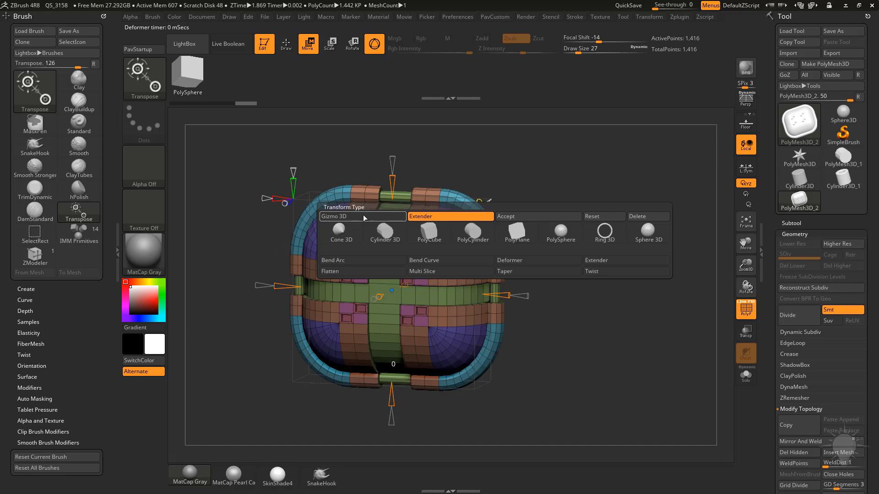
left_click(541, 218)
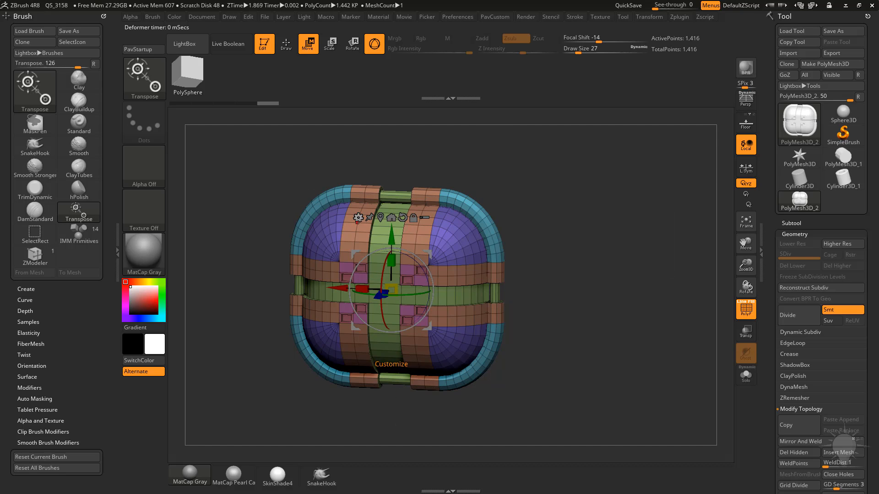
Start another Extender on the mesh and extend it along X and Y to insert wider crossing bands.
left_click(358, 217)
left_click(625, 248)
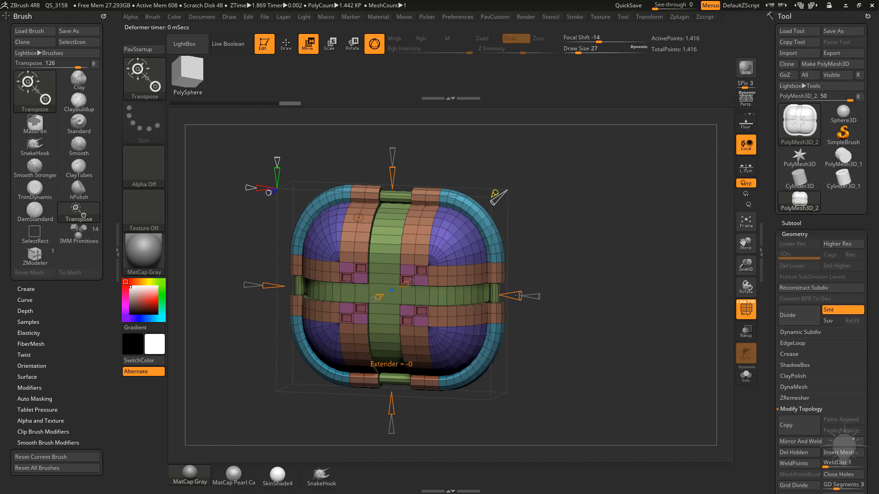
left_click_drag(518, 296, 534, 297)
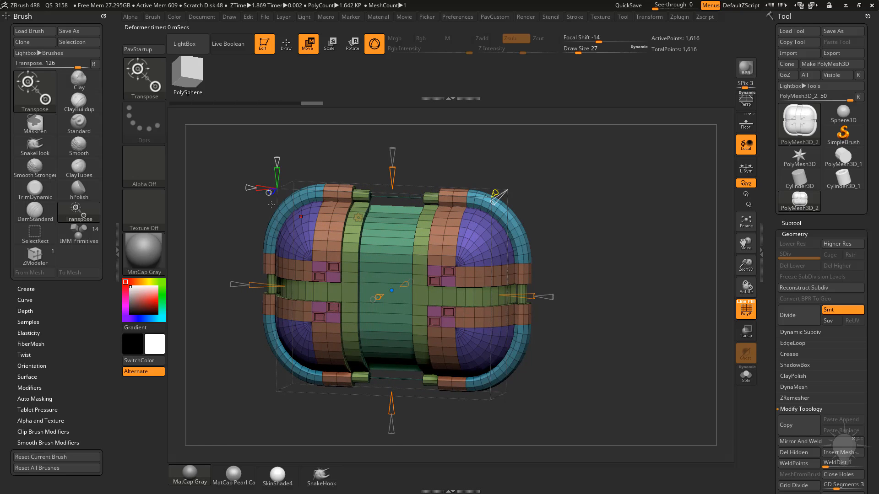
left_click_drag(392, 168, 392, 153)
left_click_drag(594, 239, 500, 222)
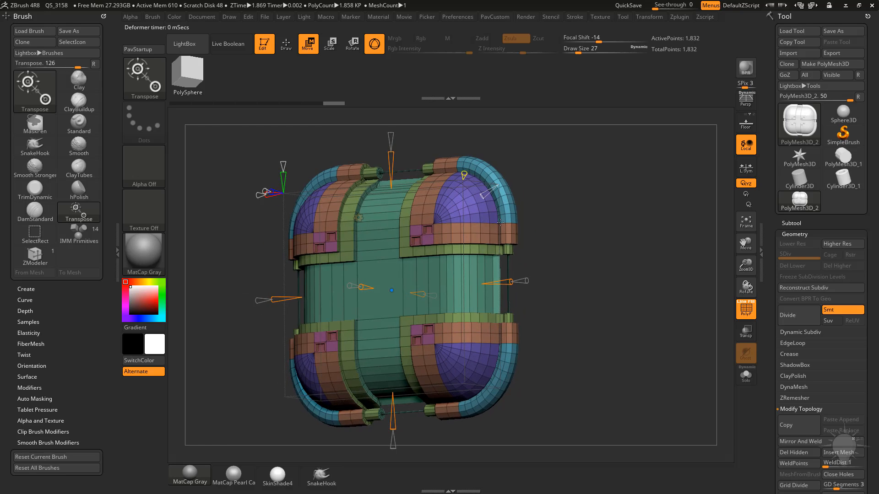
left_click_drag(559, 222, 562, 242)
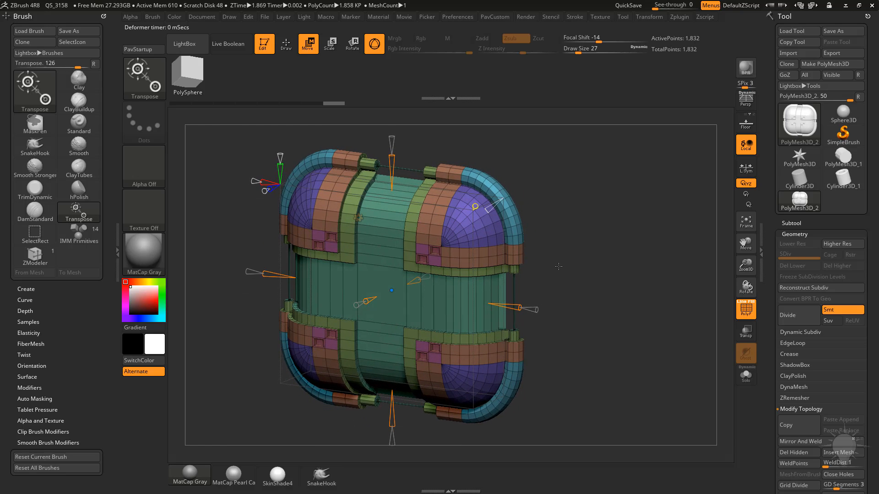
Inflate the new crossing bands outward so they stand above the surface, and accept the deformation.
left_click_drag(504, 214, 545, 183)
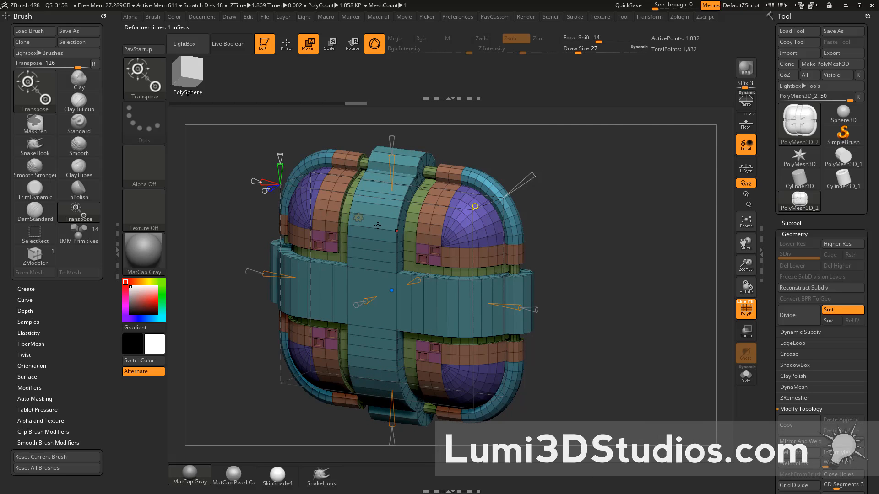
left_click(361, 217)
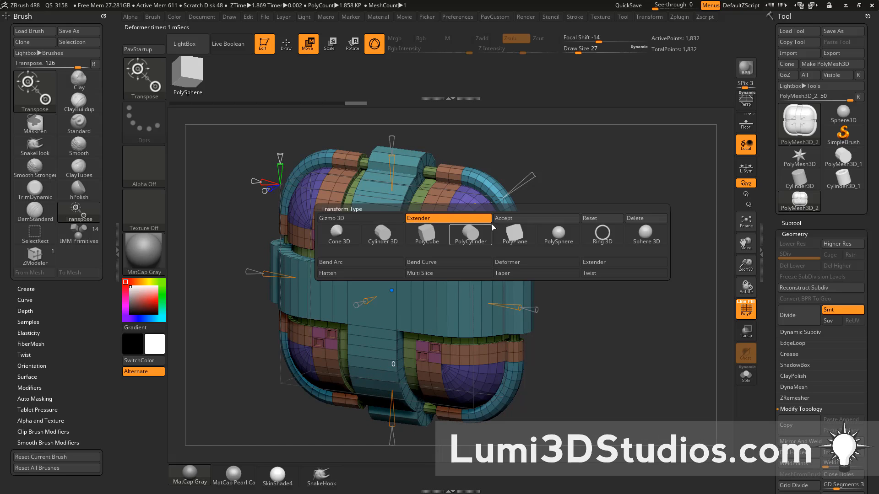
left_click(513, 218)
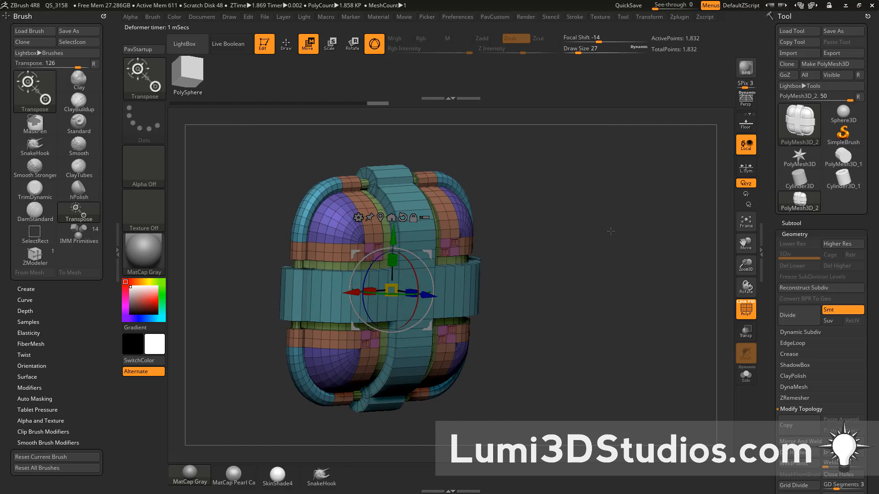